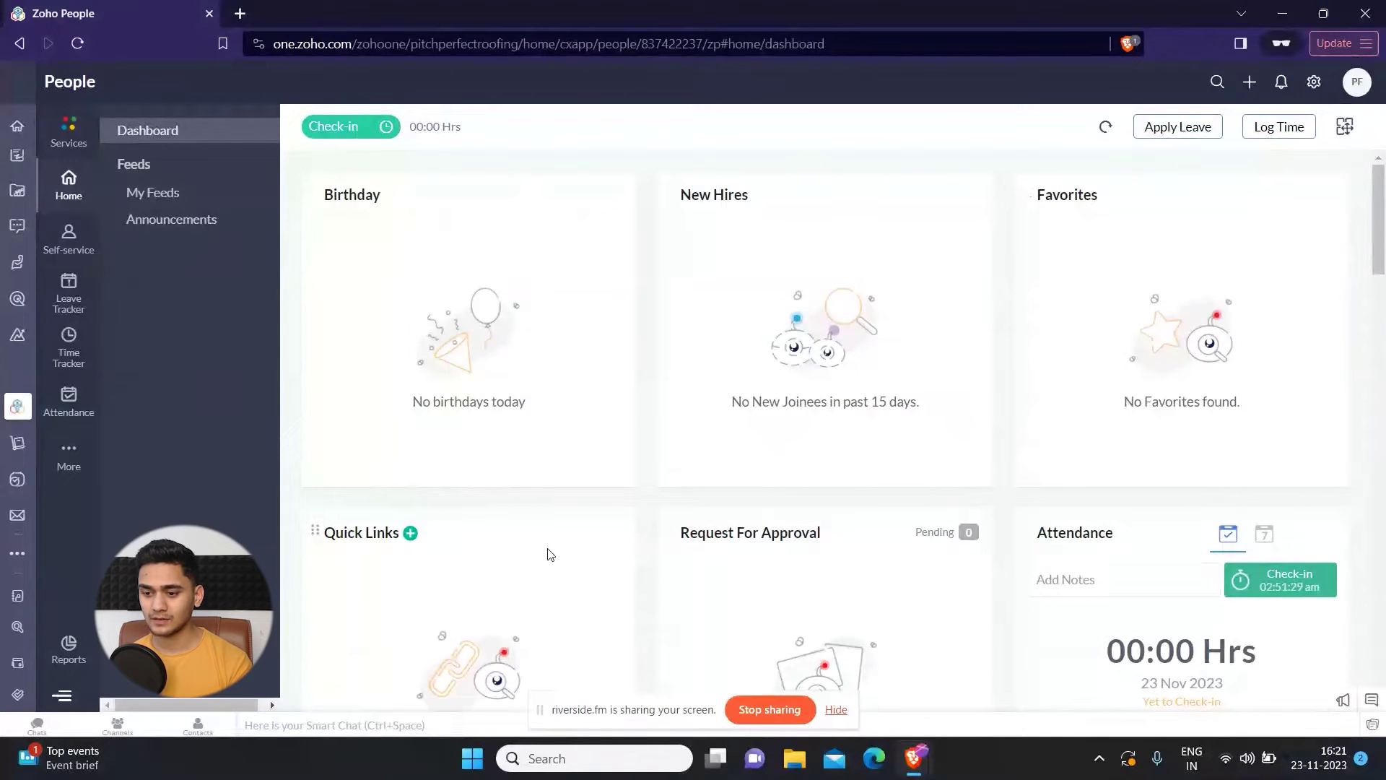
On My Feeds, start a post with 'wed', then erase the draft
scroll(549, 554, "down", 2)
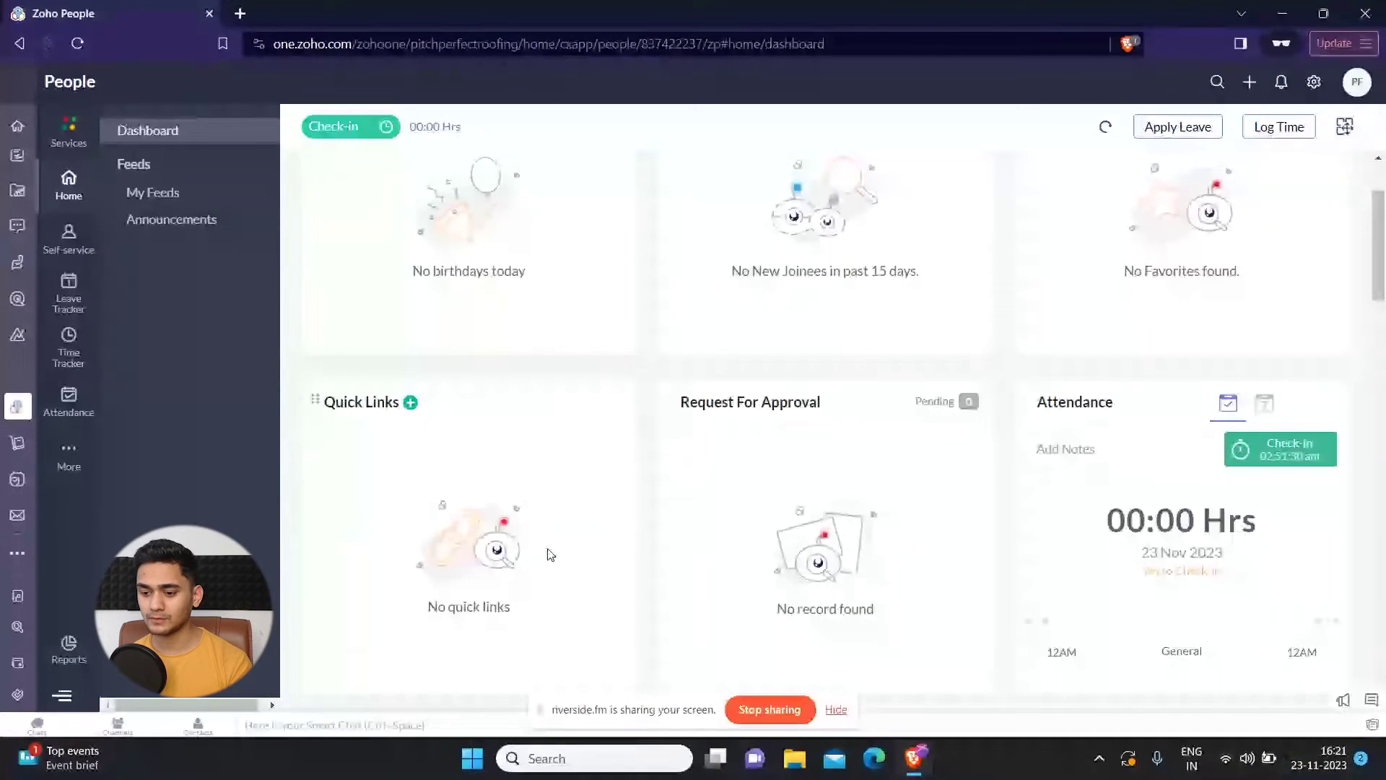
scroll(548, 553, "down", 6)
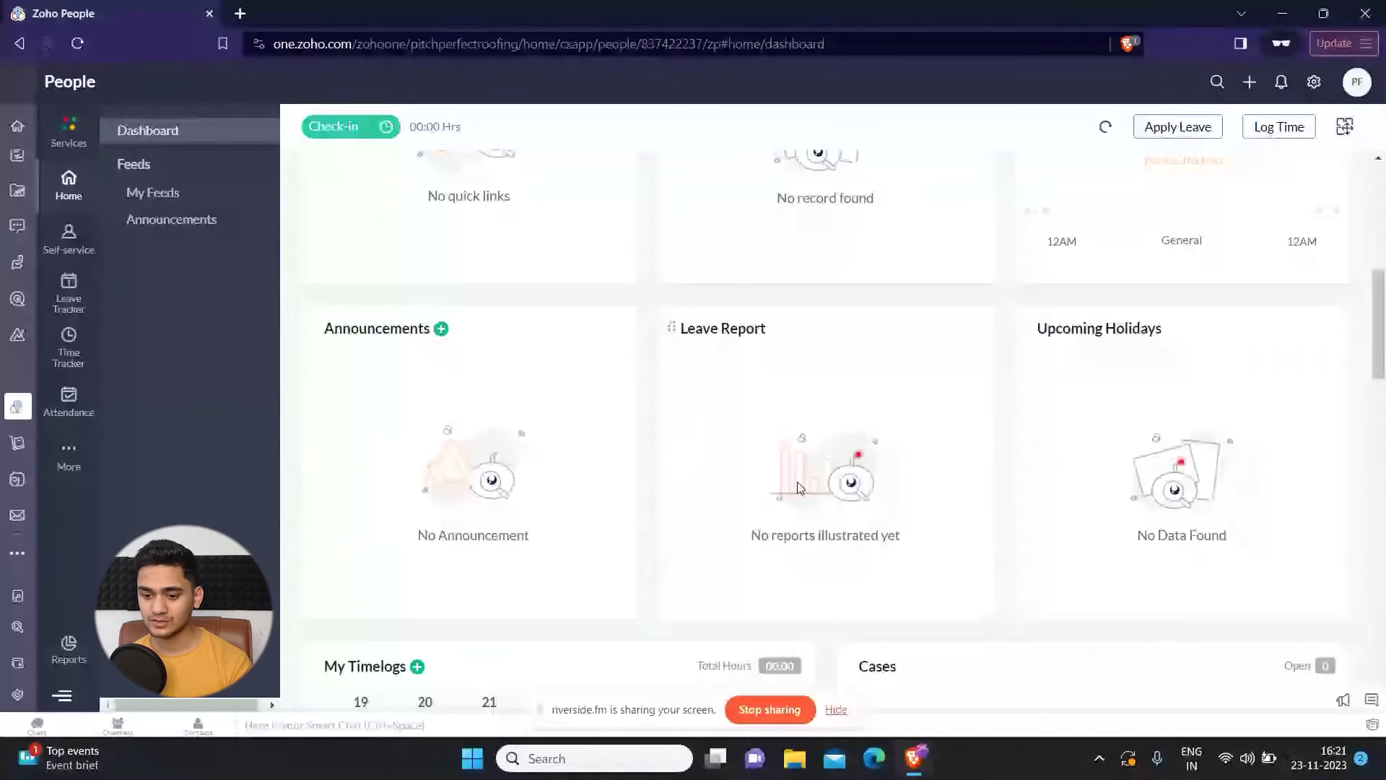
scroll(937, 438, "down", 6)
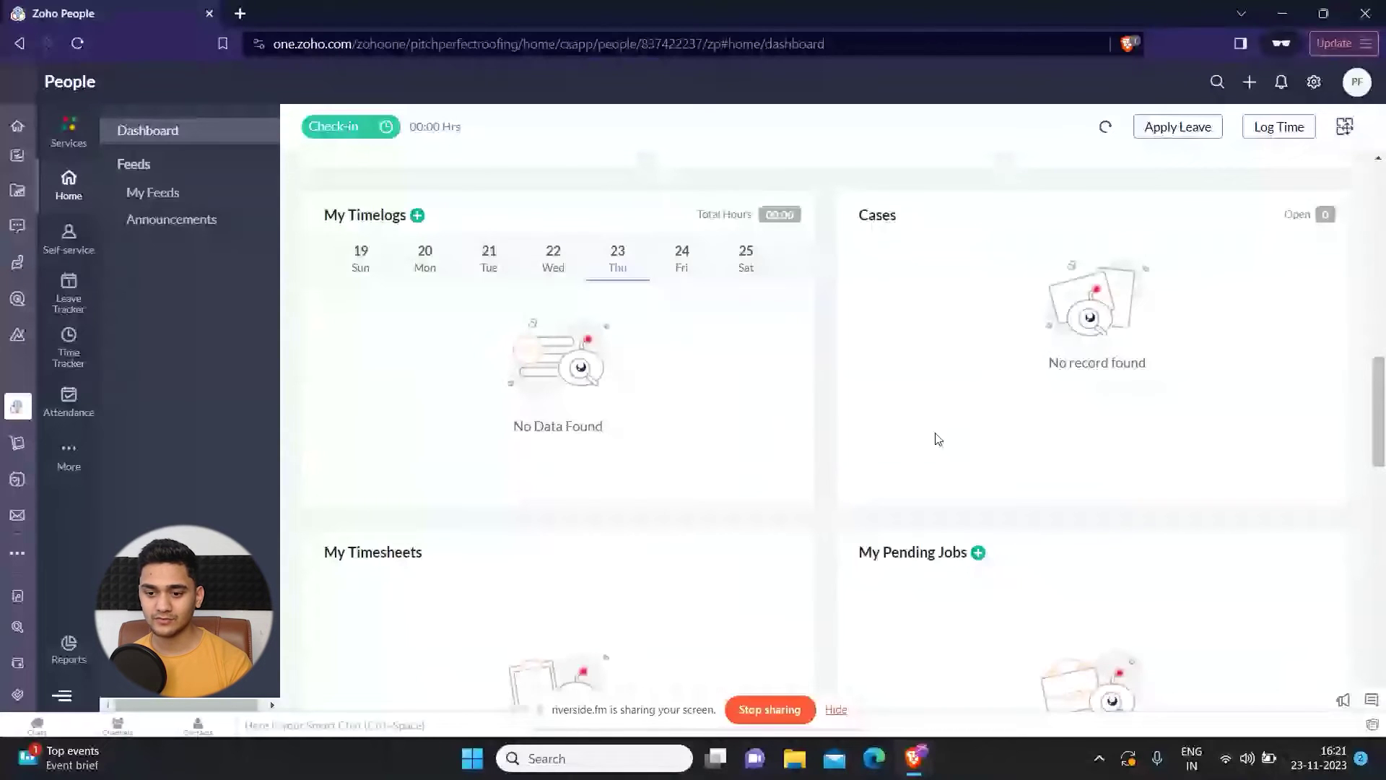
scroll(937, 438, "up", 12)
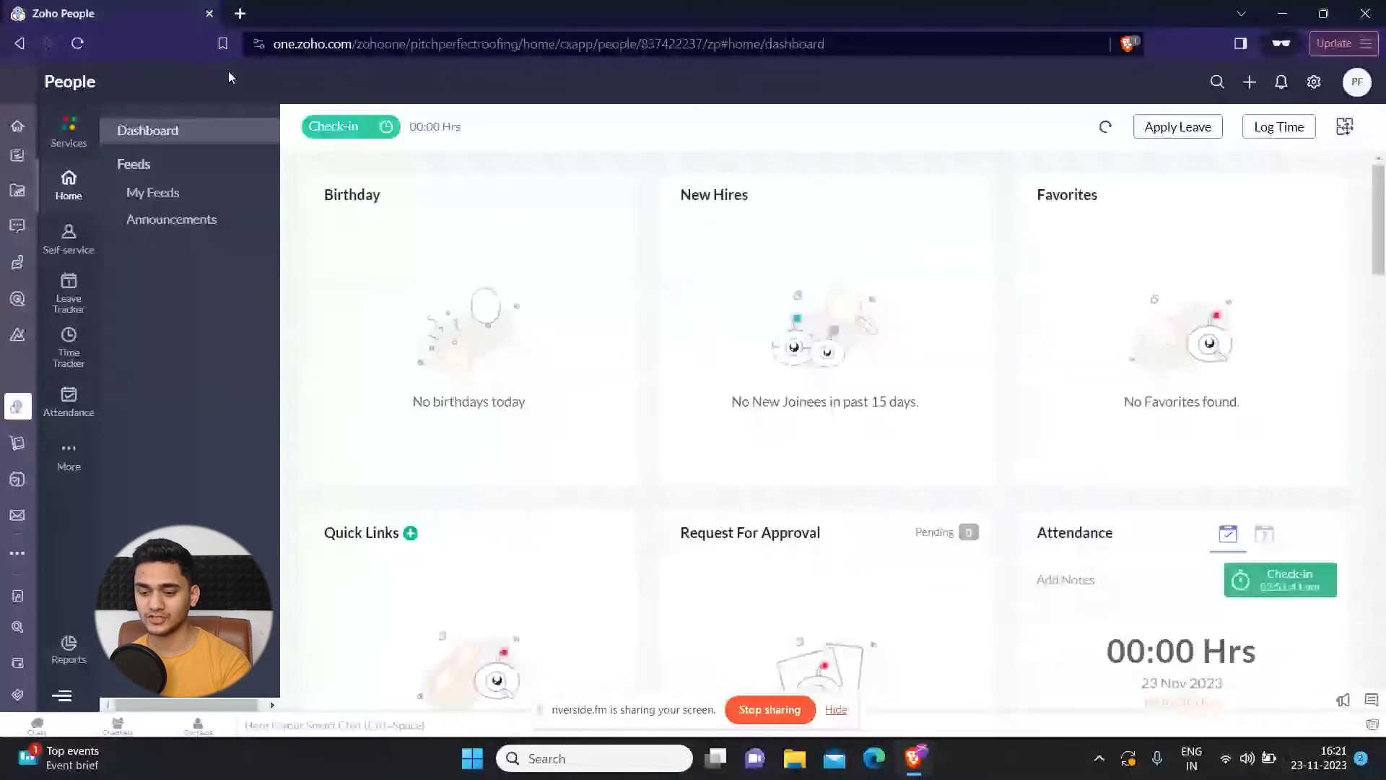
left_click(152, 192)
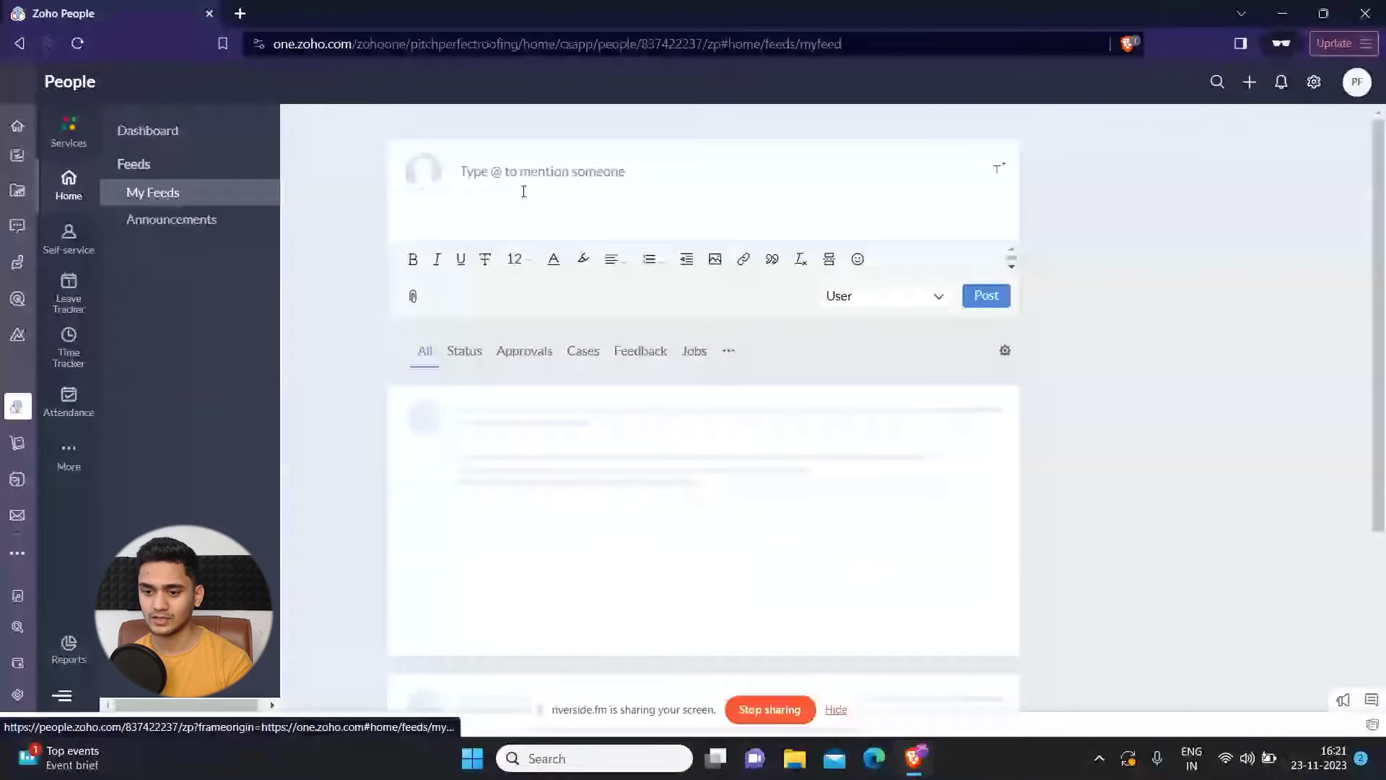
left_click(563, 189)
type("wed")
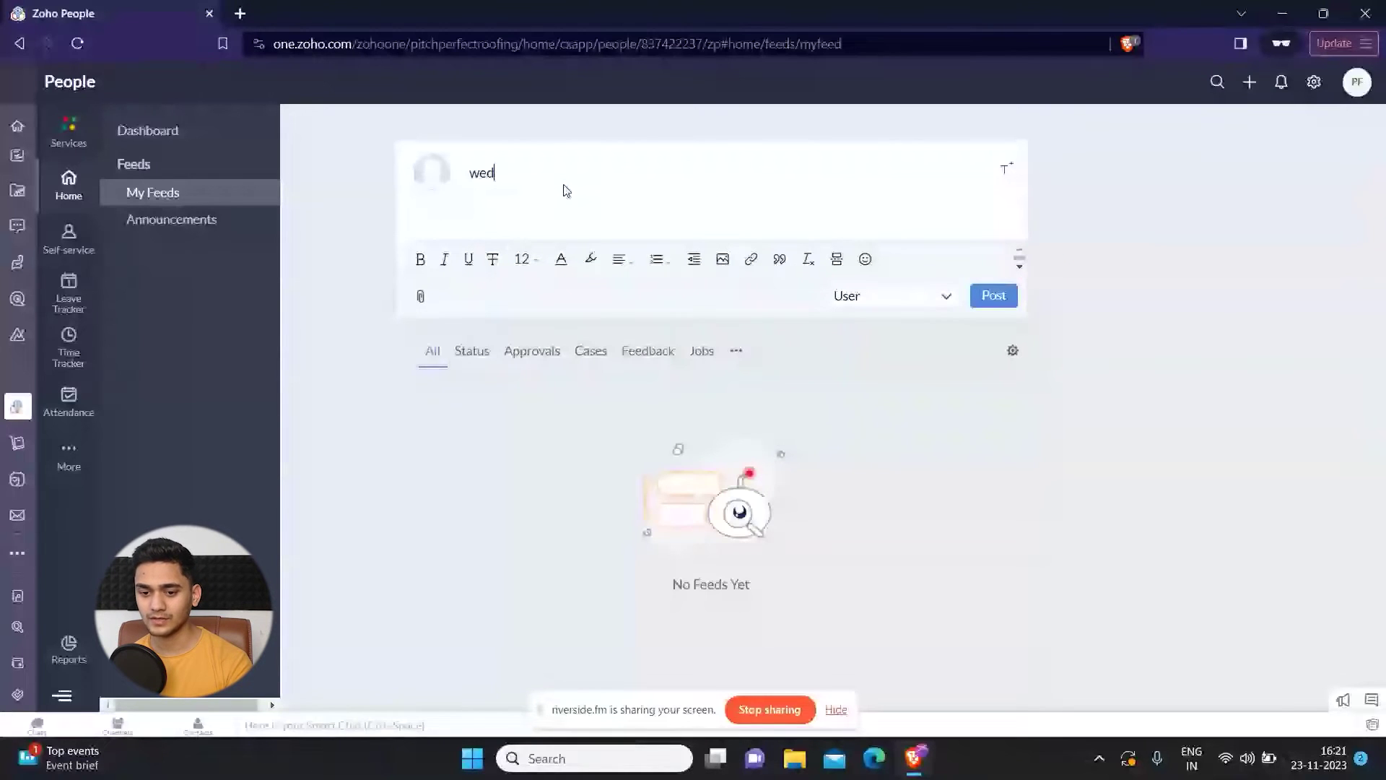
key("BackSpace")
key("BackSpace")
key("BackSpace")
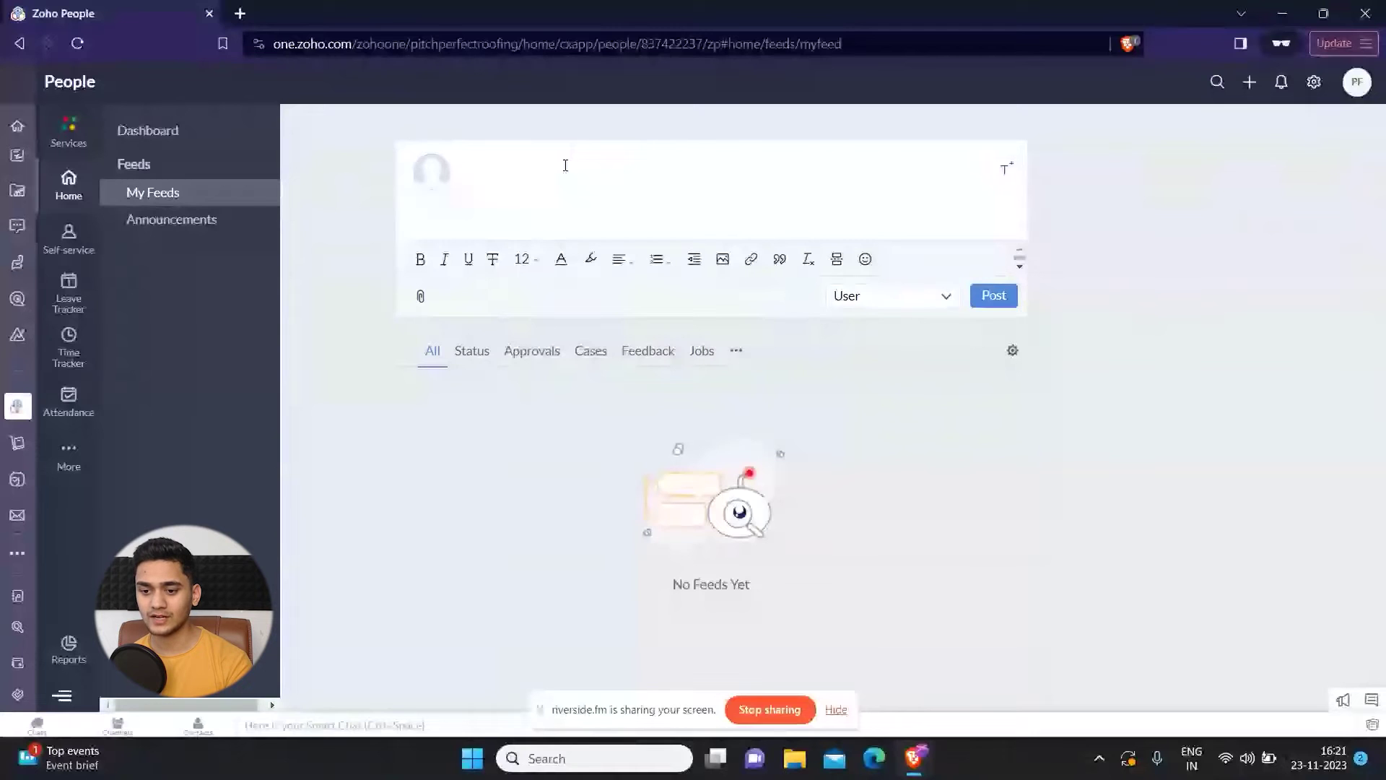
Switch to the Announcements feed and close its announcement editor without publishing
left_click(192, 223)
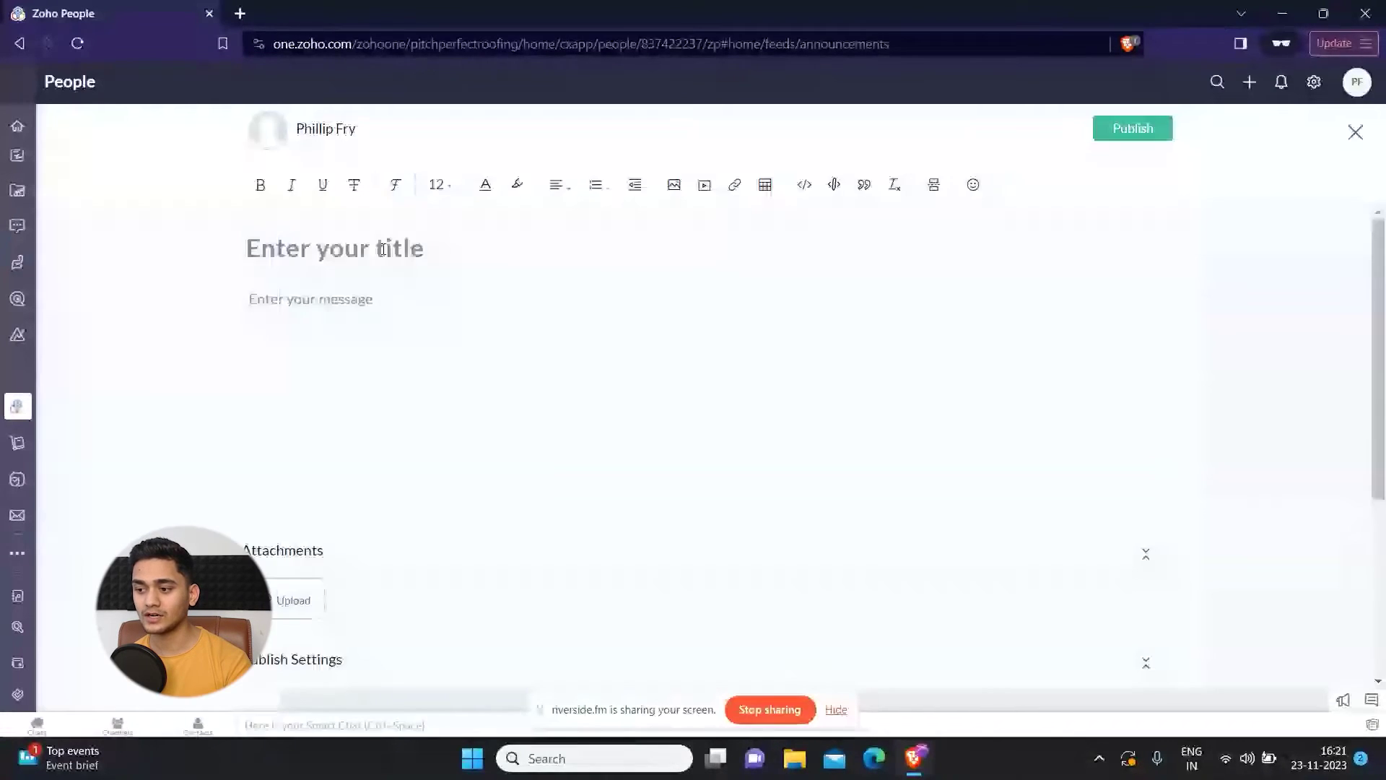
scroll(377, 434, "down", 5)
scroll(873, 365, "up", 5)
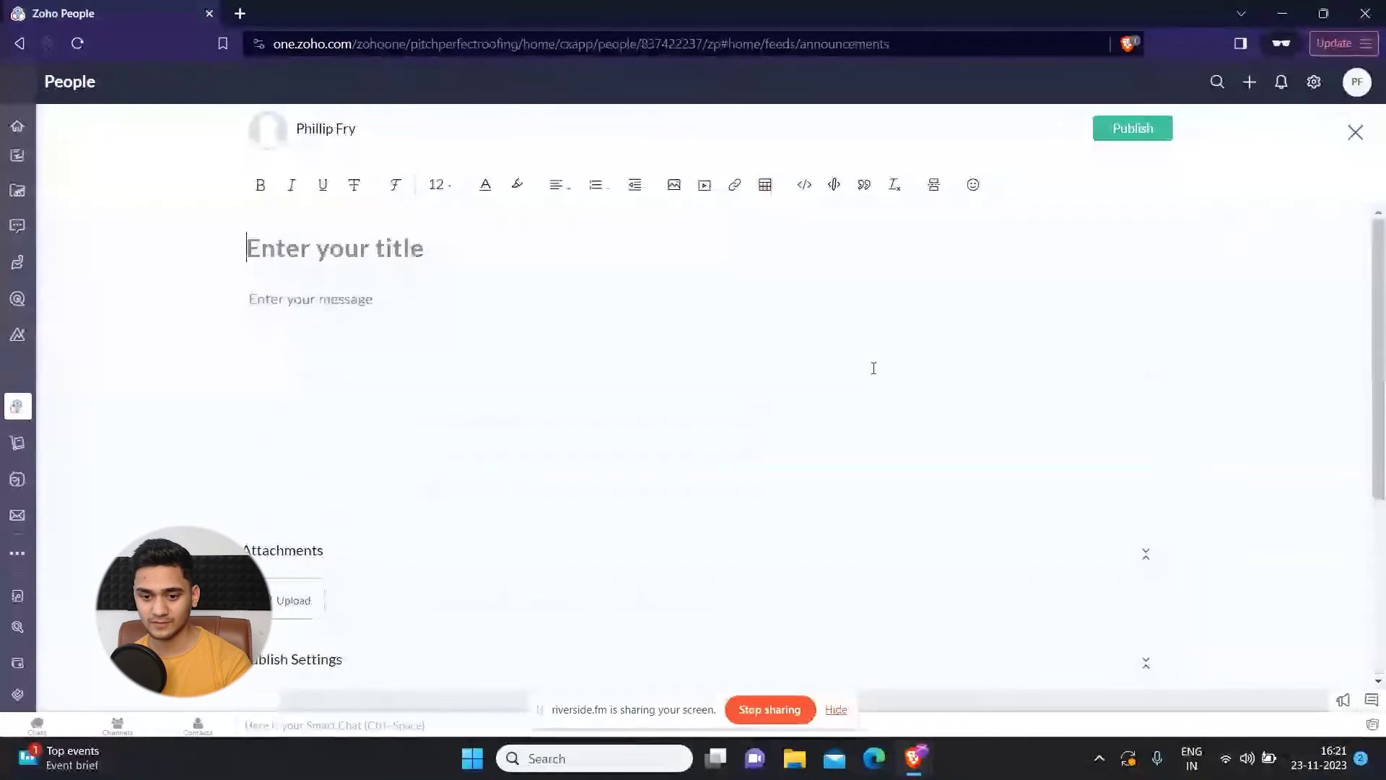
left_click(1356, 133)
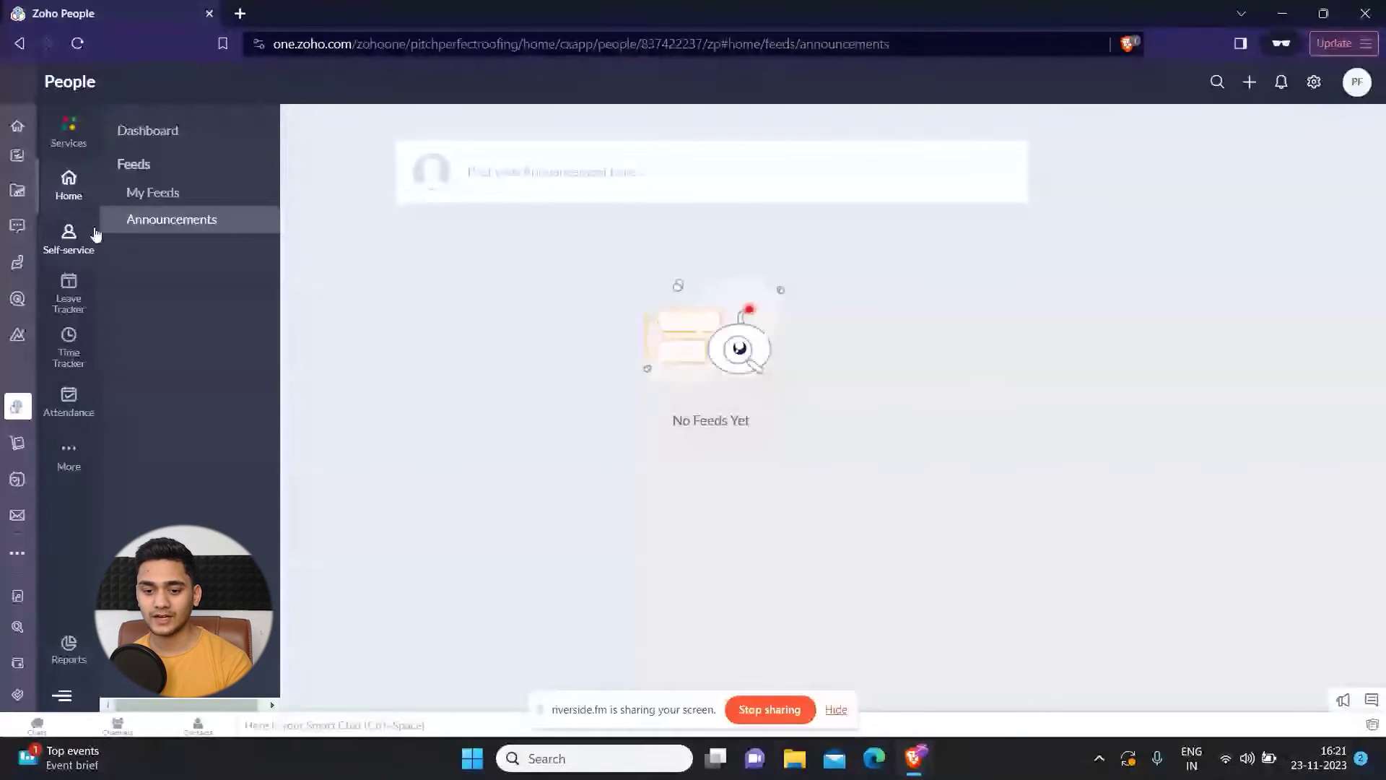
Show the Leave Tracker section of the self-service profile, which asks for a Date of Joining
left_click(68, 240)
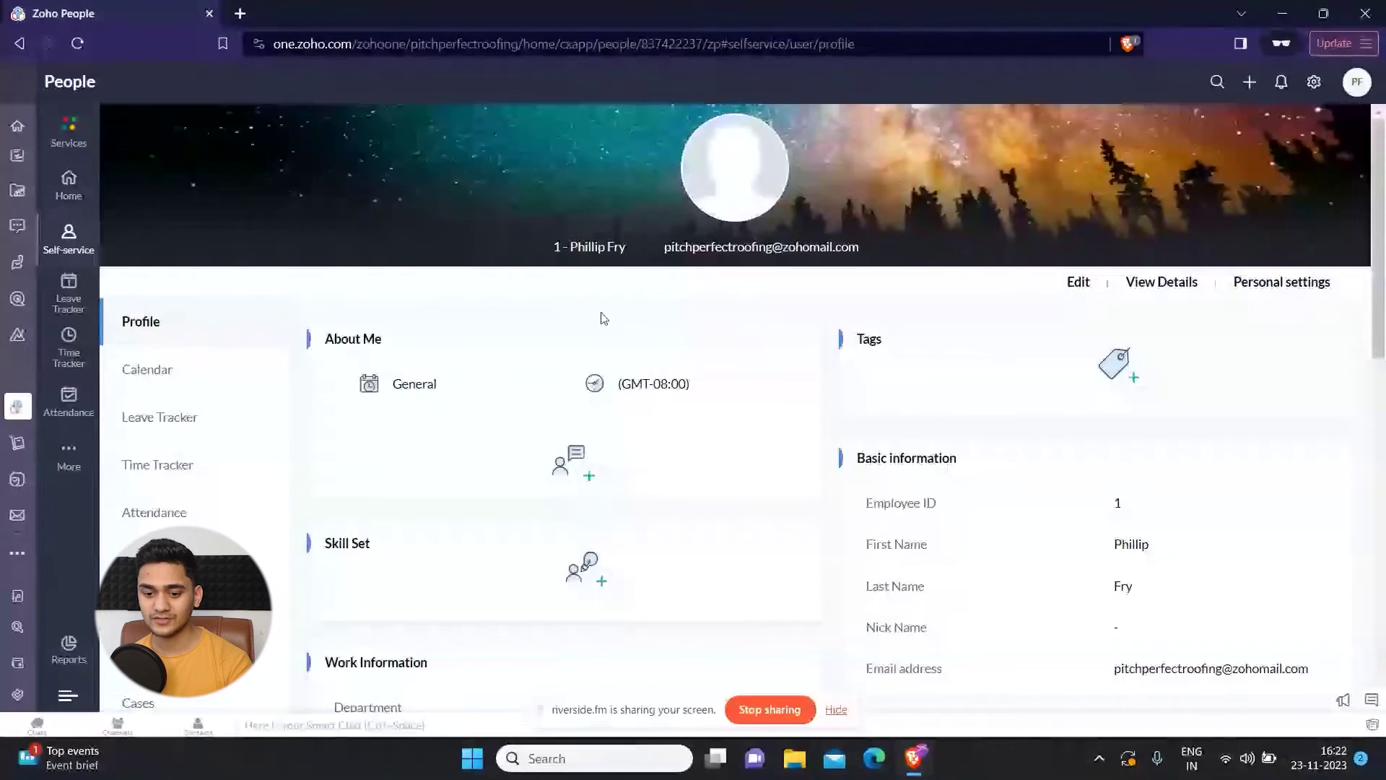
scroll(604, 318, "down", 1)
left_click(159, 322)
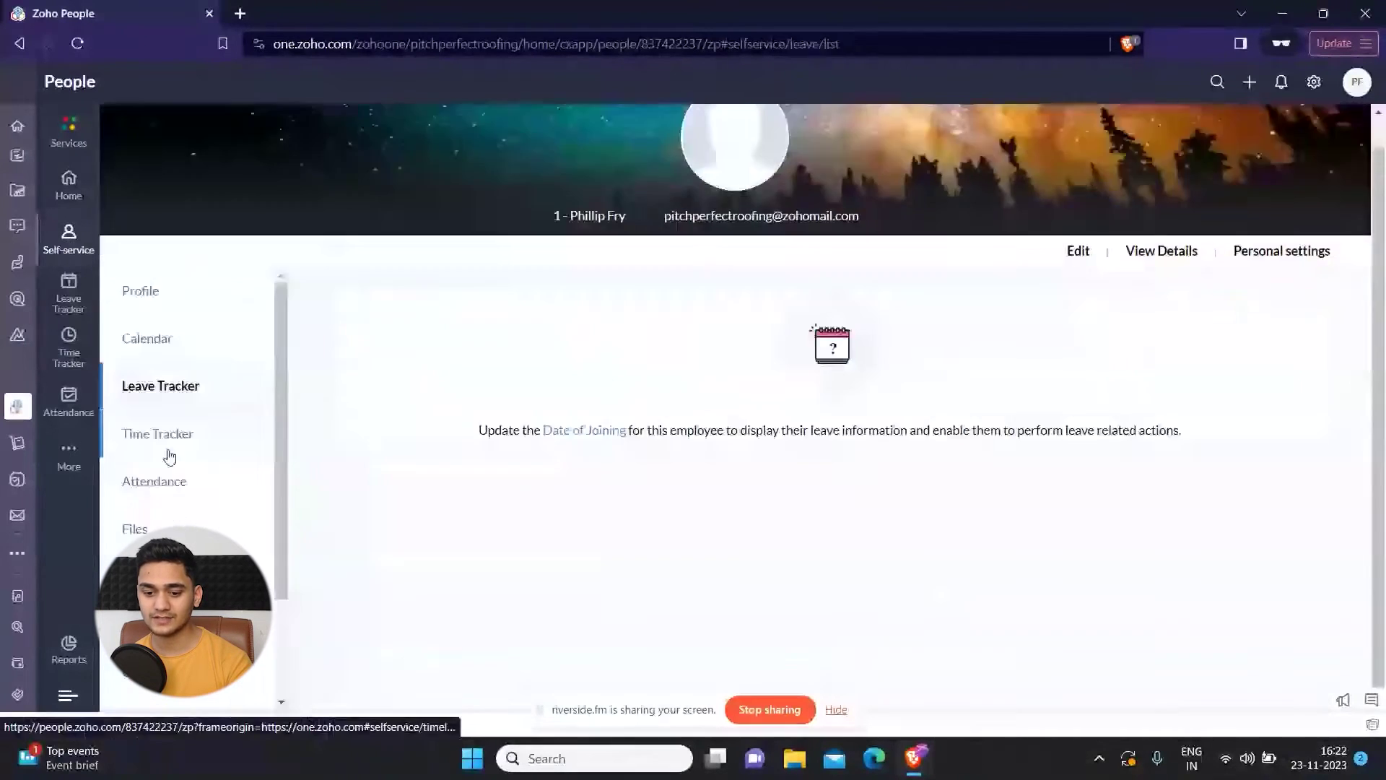
scroll(169, 456, "down", 1)
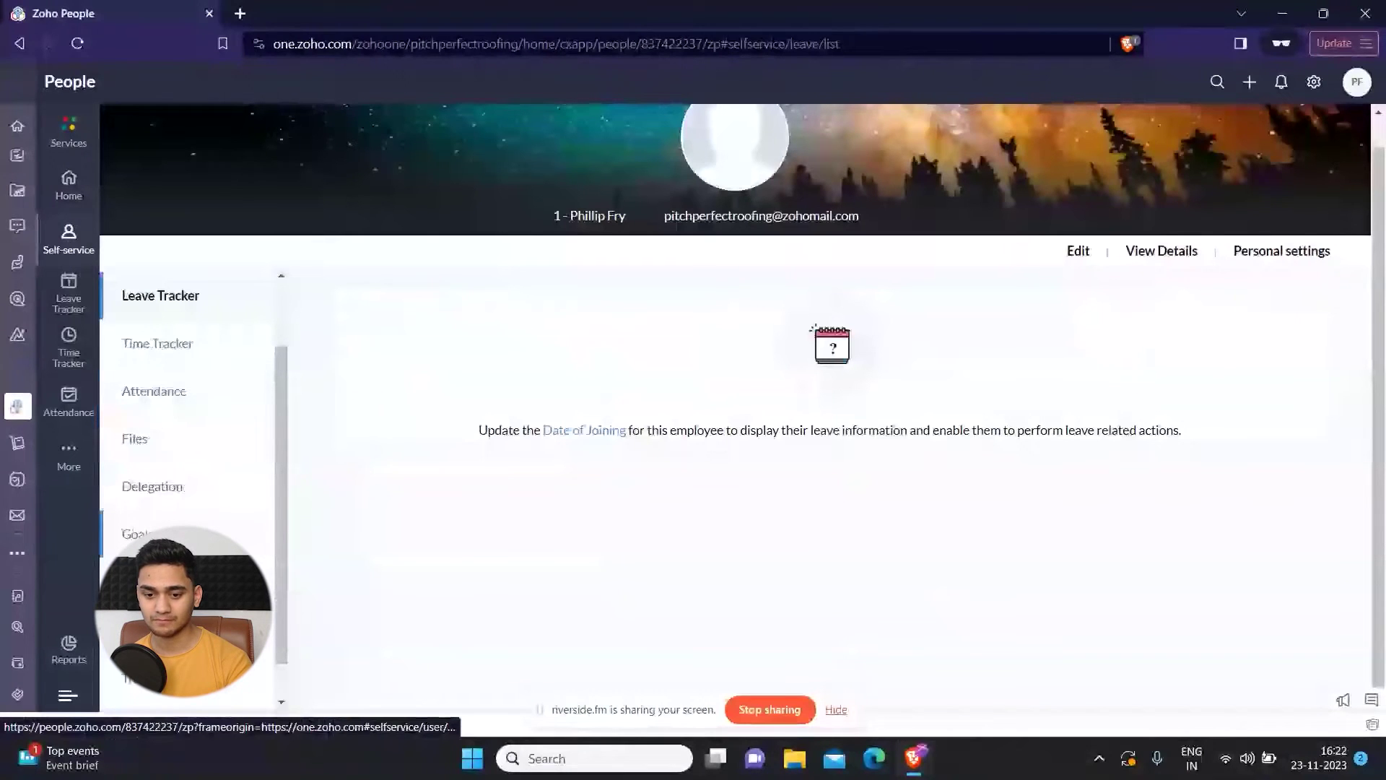
scroll(158, 417, "up", 1)
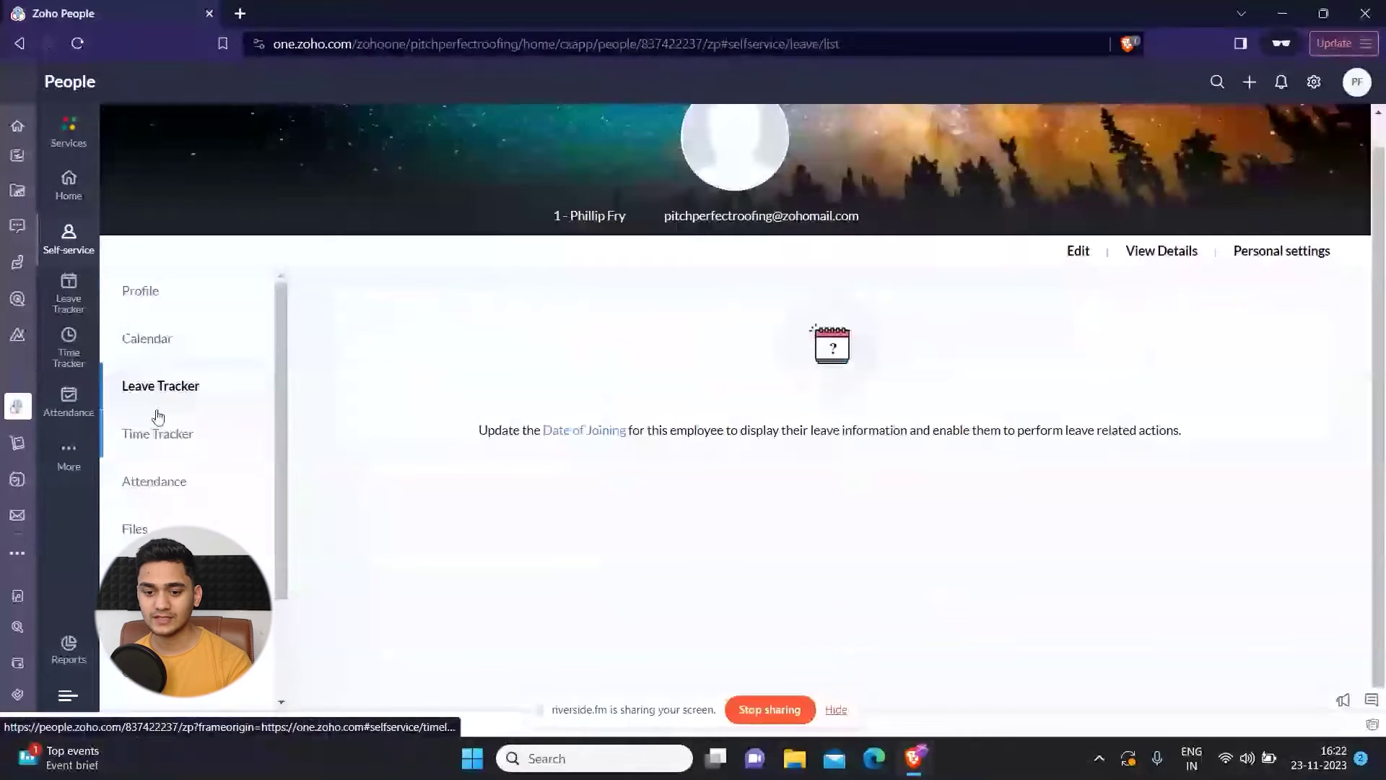
Open the Leave Tracker module and view its employee list, then dismiss it
left_click(76, 304)
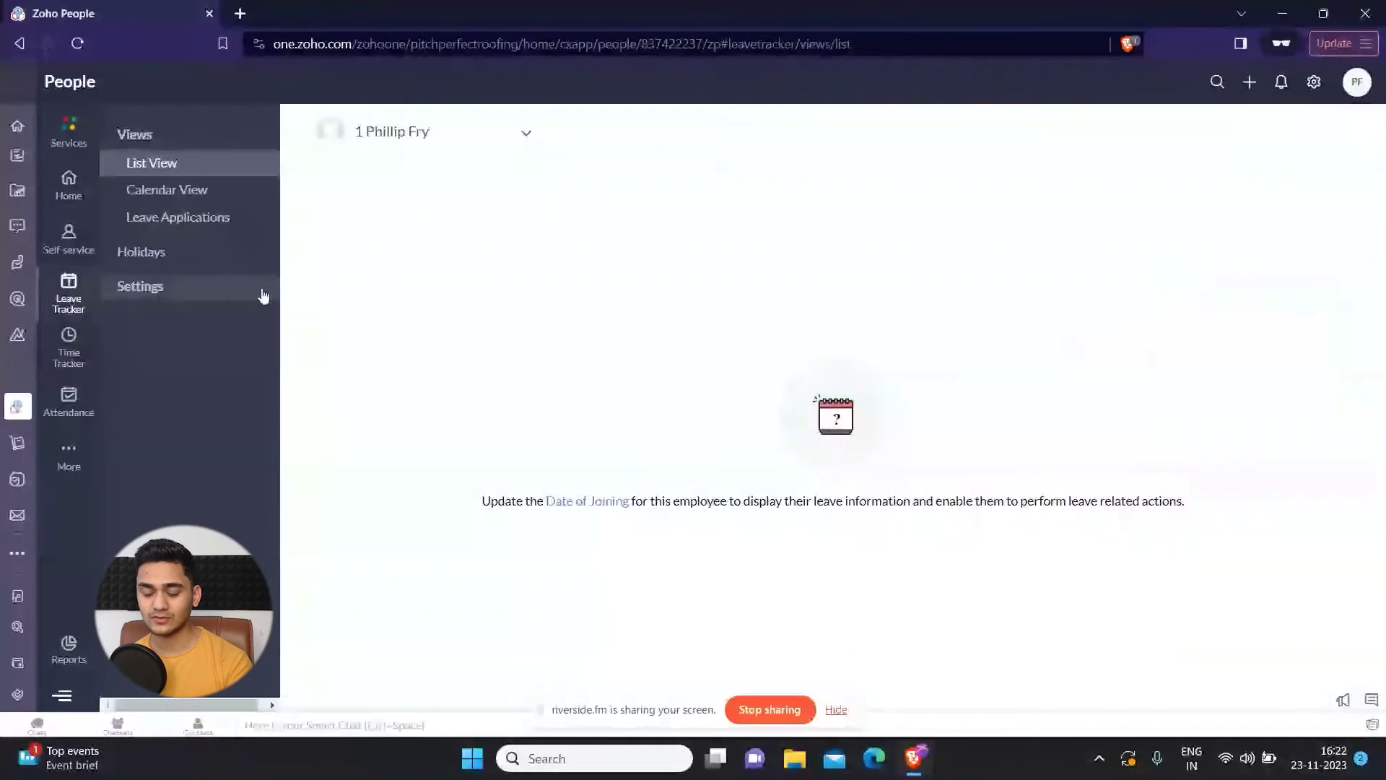
left_click(526, 134)
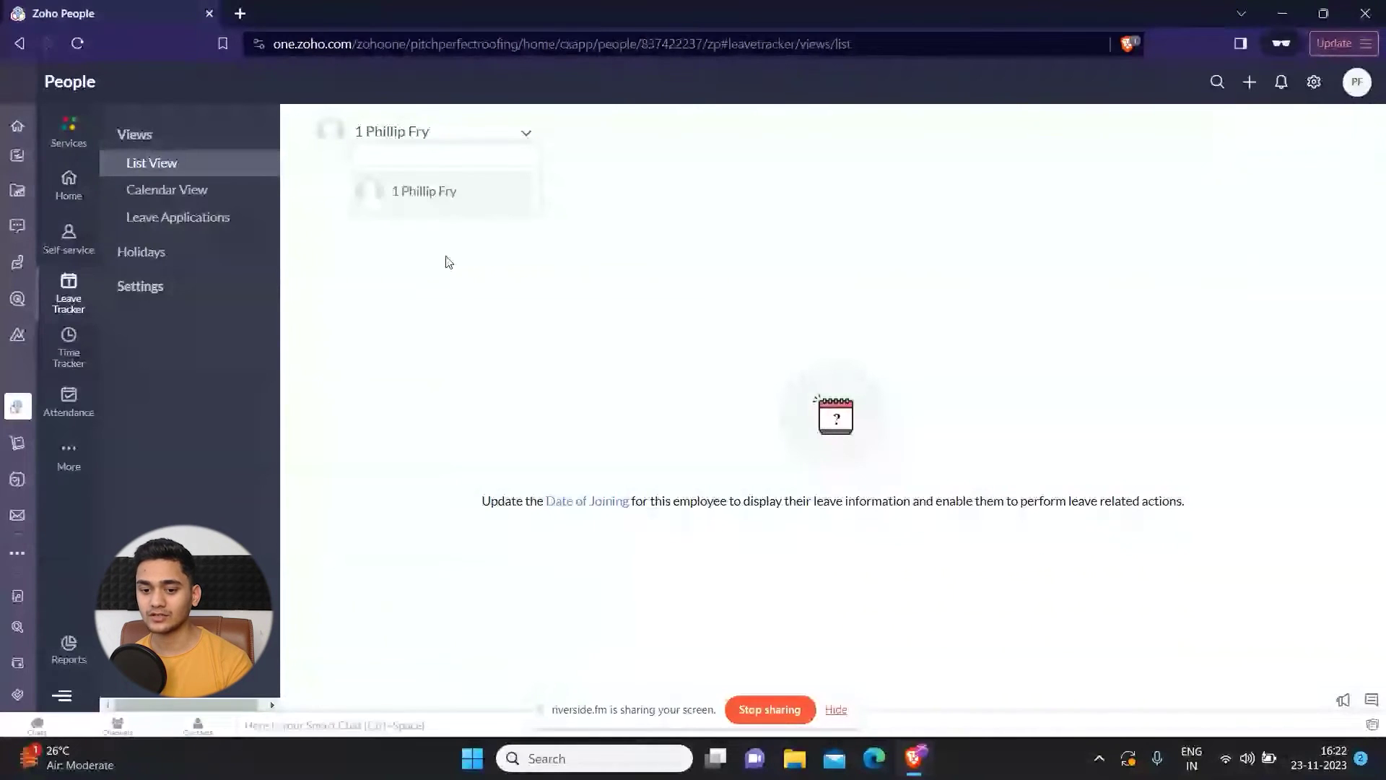
left_click(614, 287)
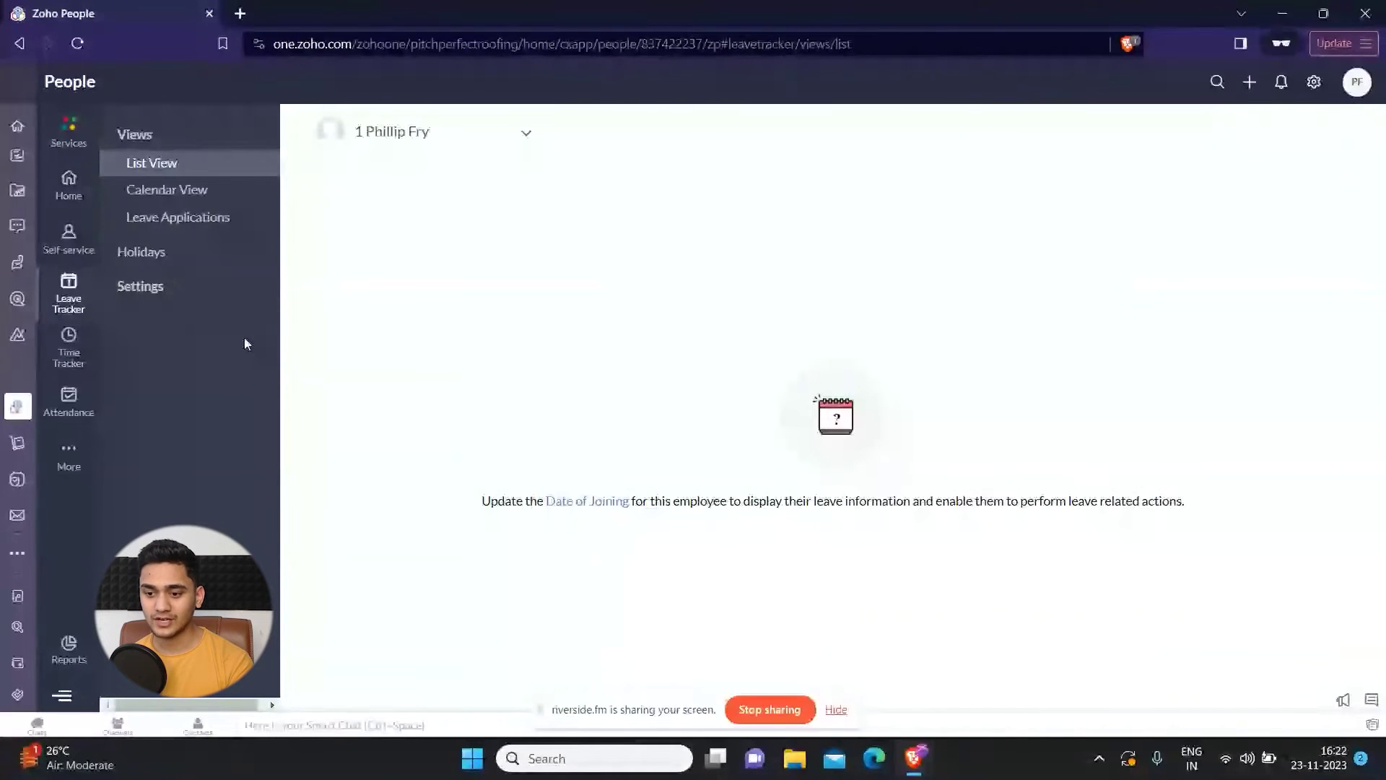
View the previous week's Time Tracker logs, then the Attendance list for 19–25 Nov 2023
left_click(67, 356)
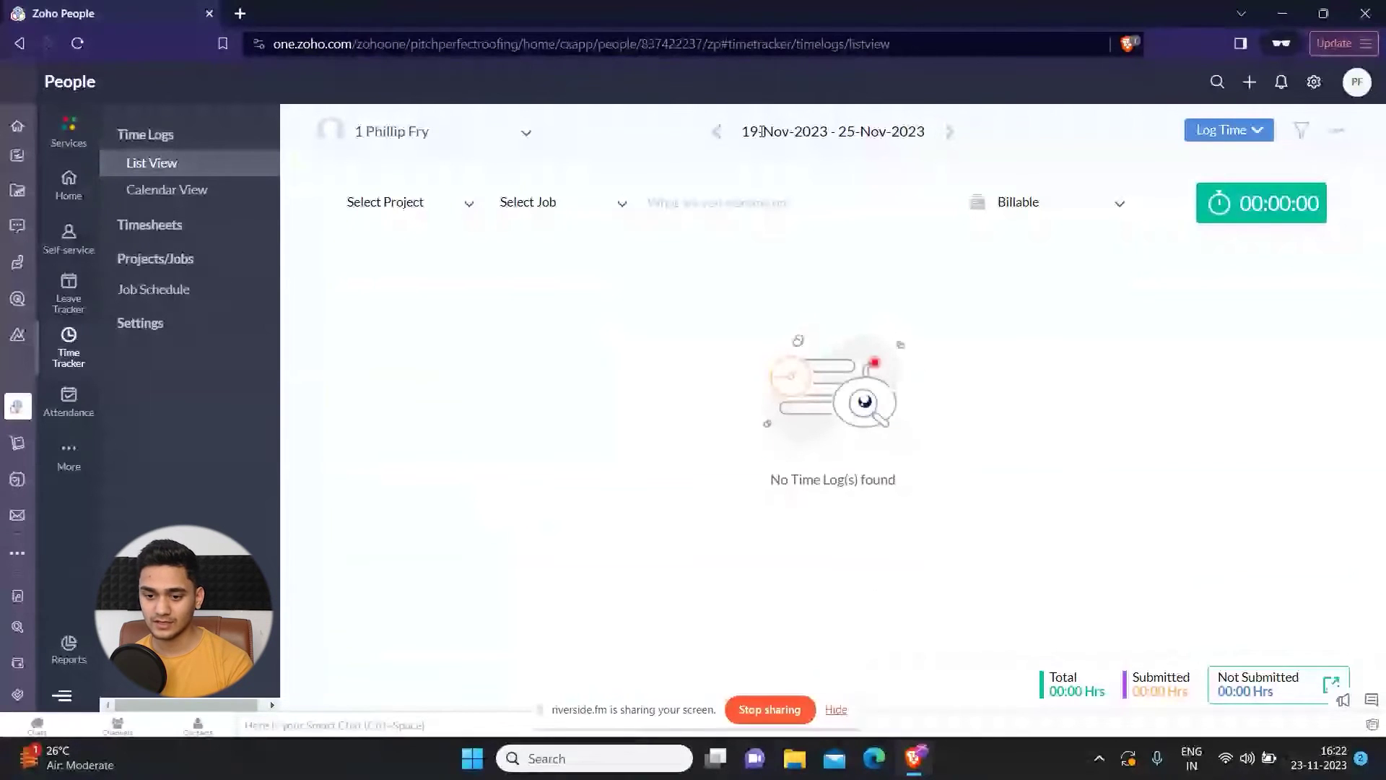
left_click(719, 134)
left_click_drag(892, 132, 899, 131)
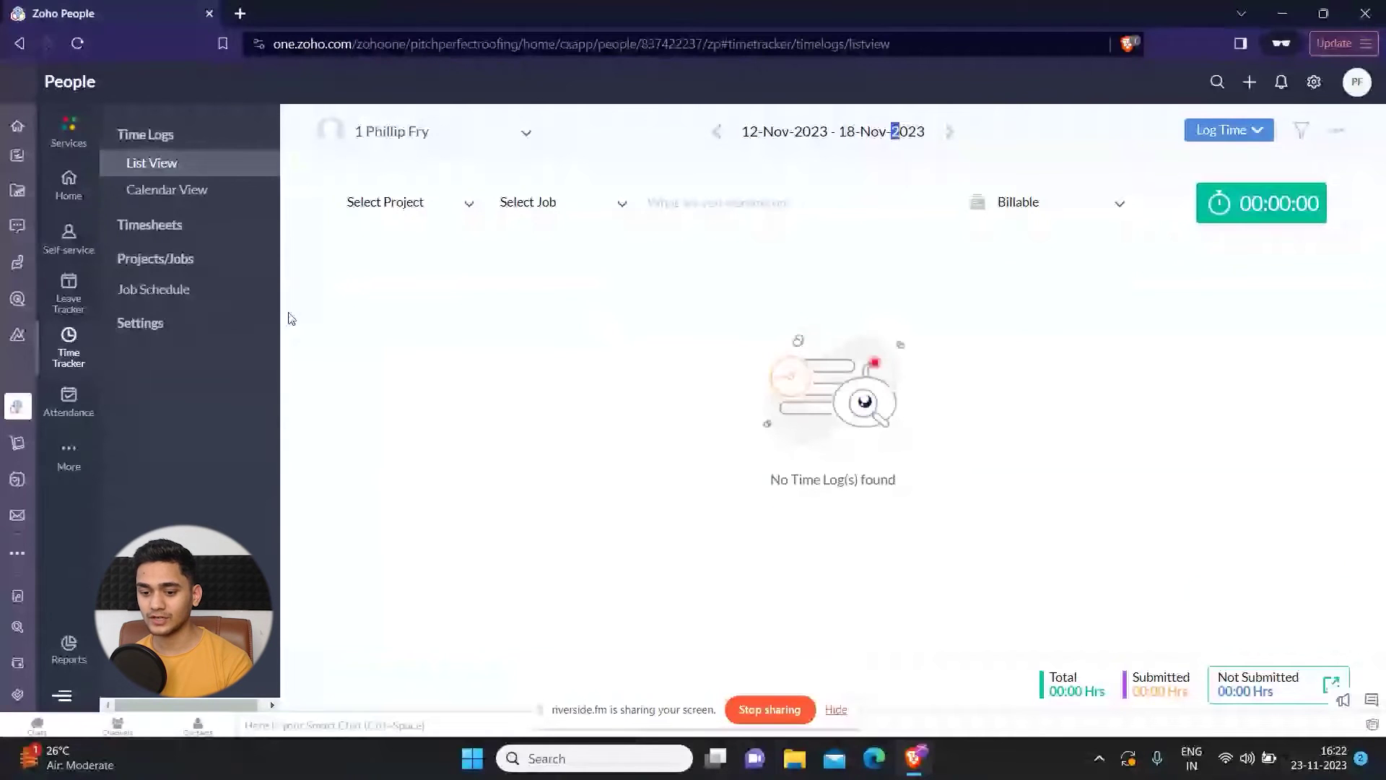
left_click(62, 422)
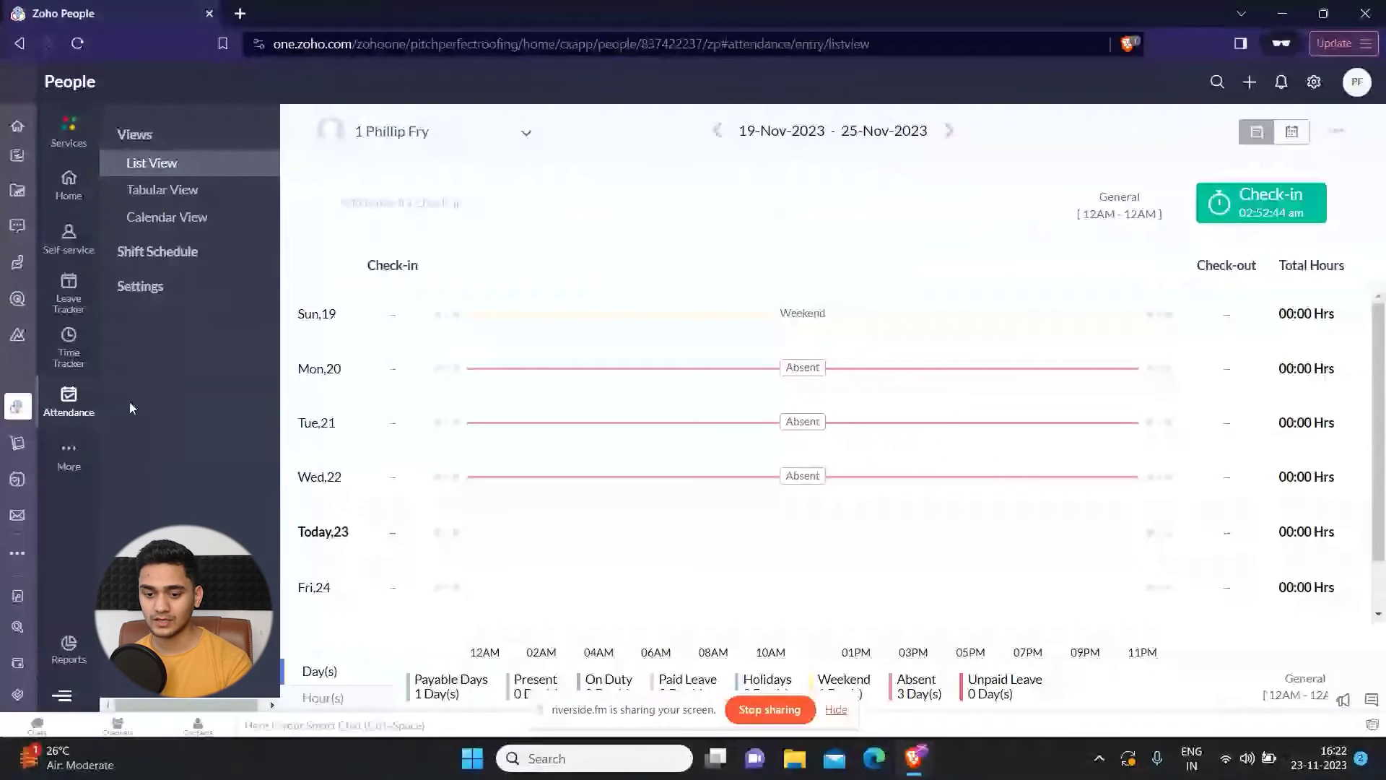
left_click(92, 470)
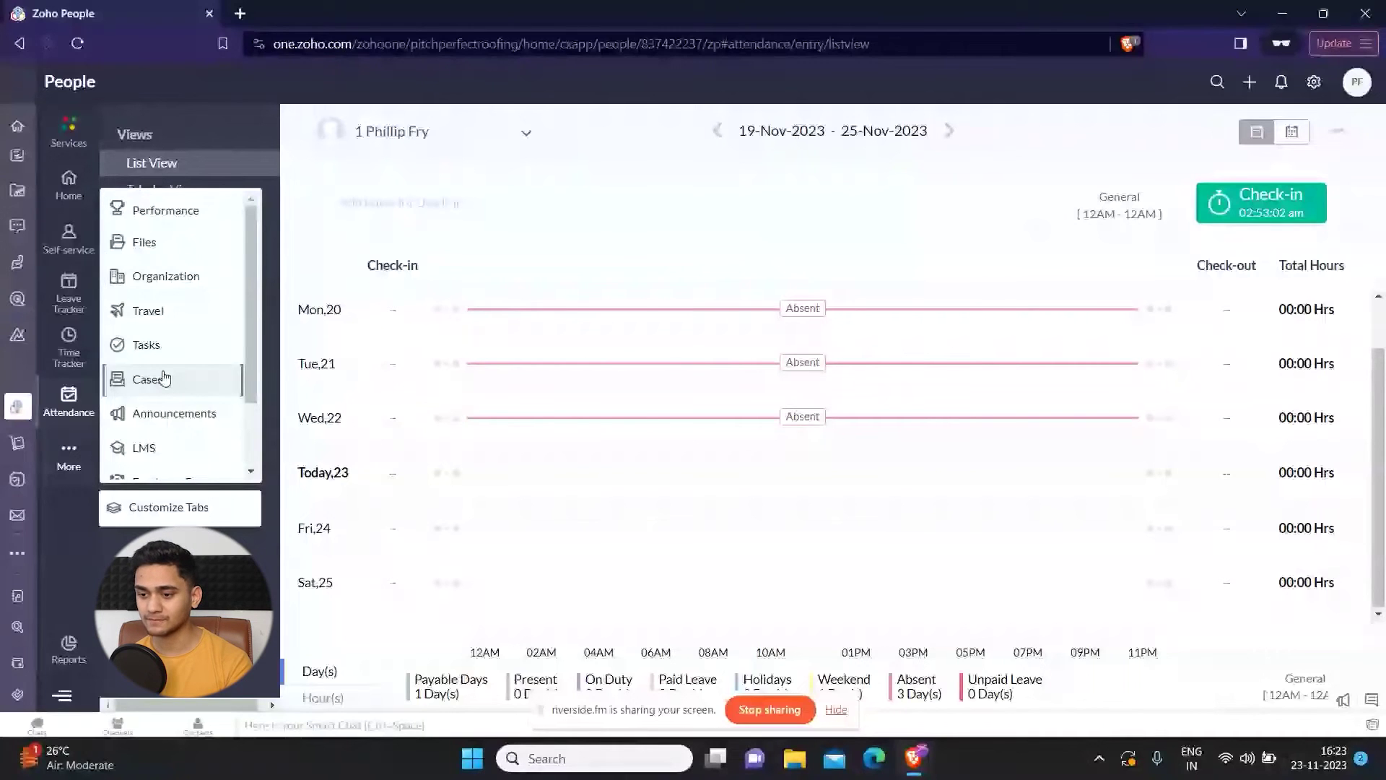
scroll(165, 379, "down", 2)
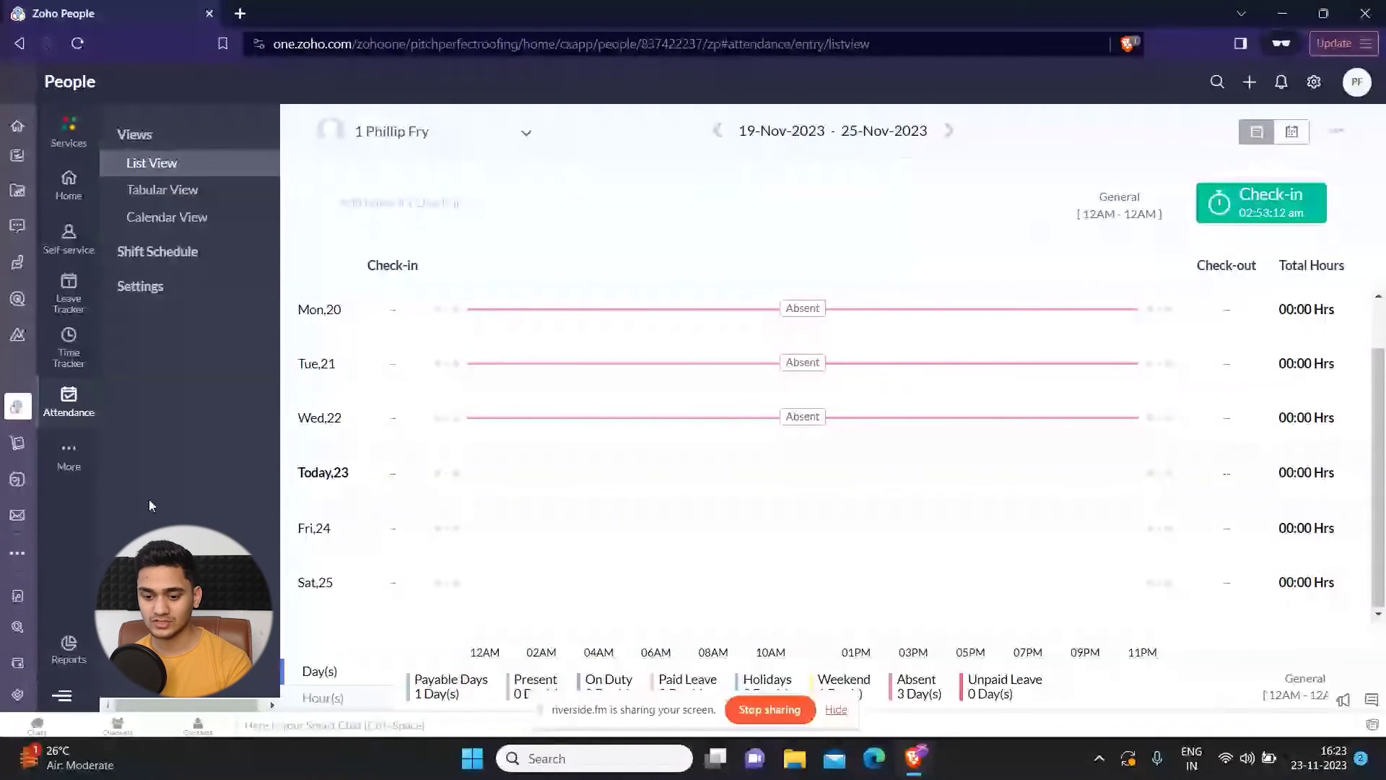
left_click(69, 651)
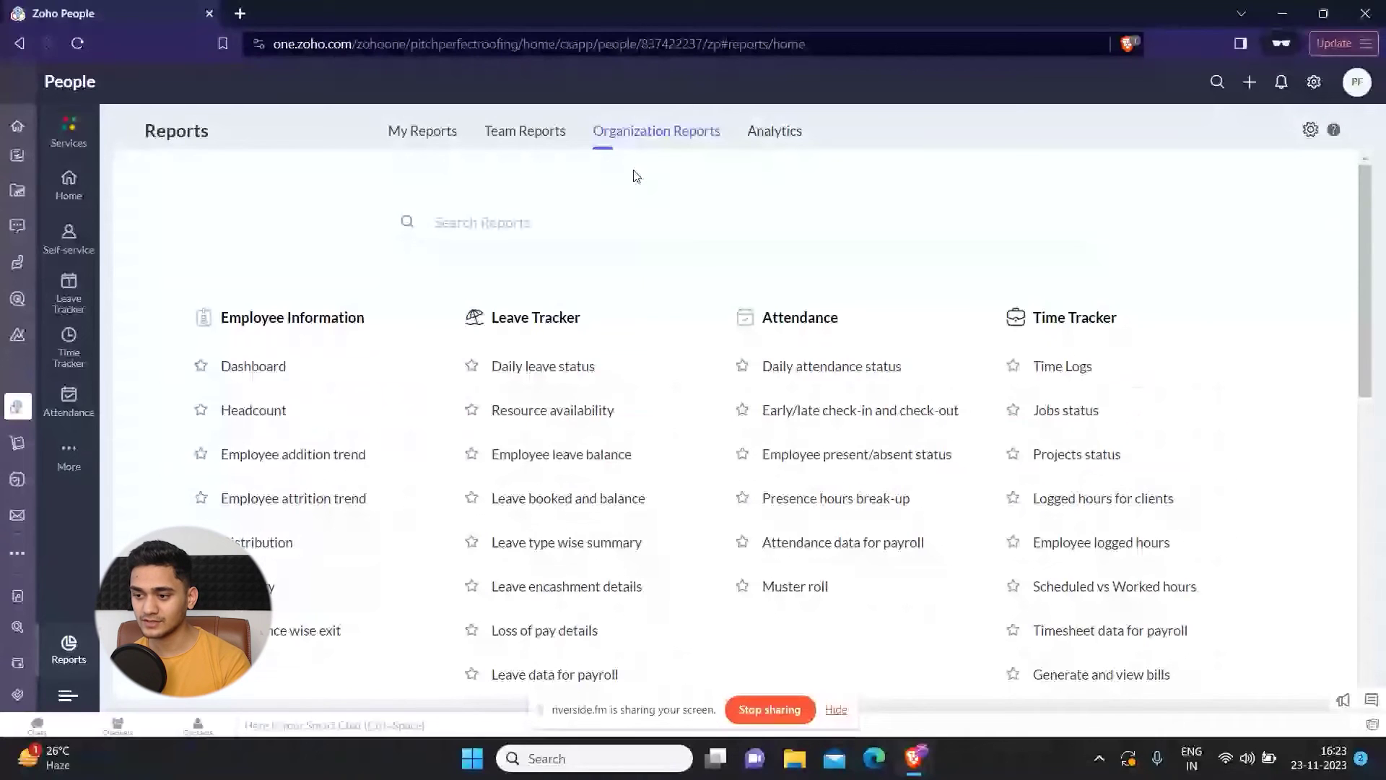
Show the quick-add list (Apply Leave, Employee, Department, Candidate), then go to the Setup page
left_click(1248, 83)
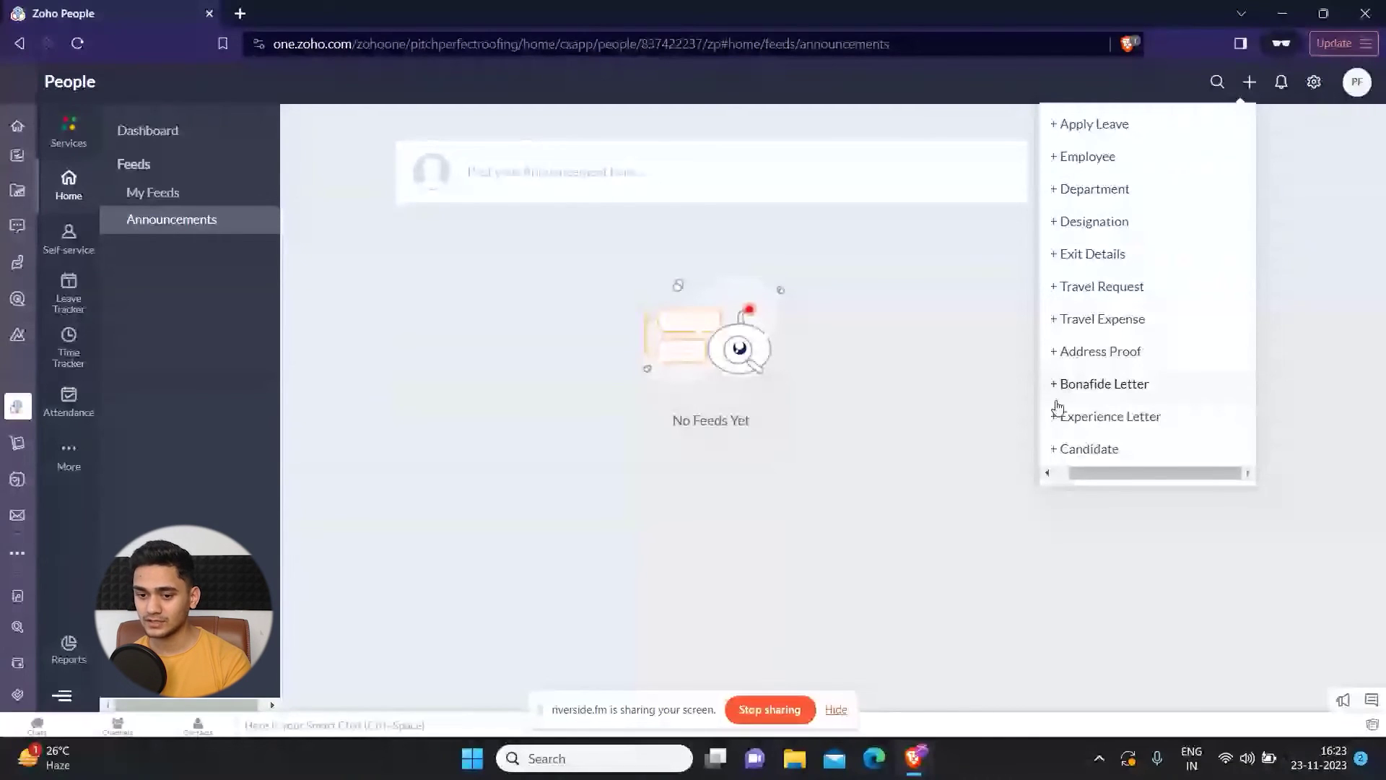
left_click(1314, 84)
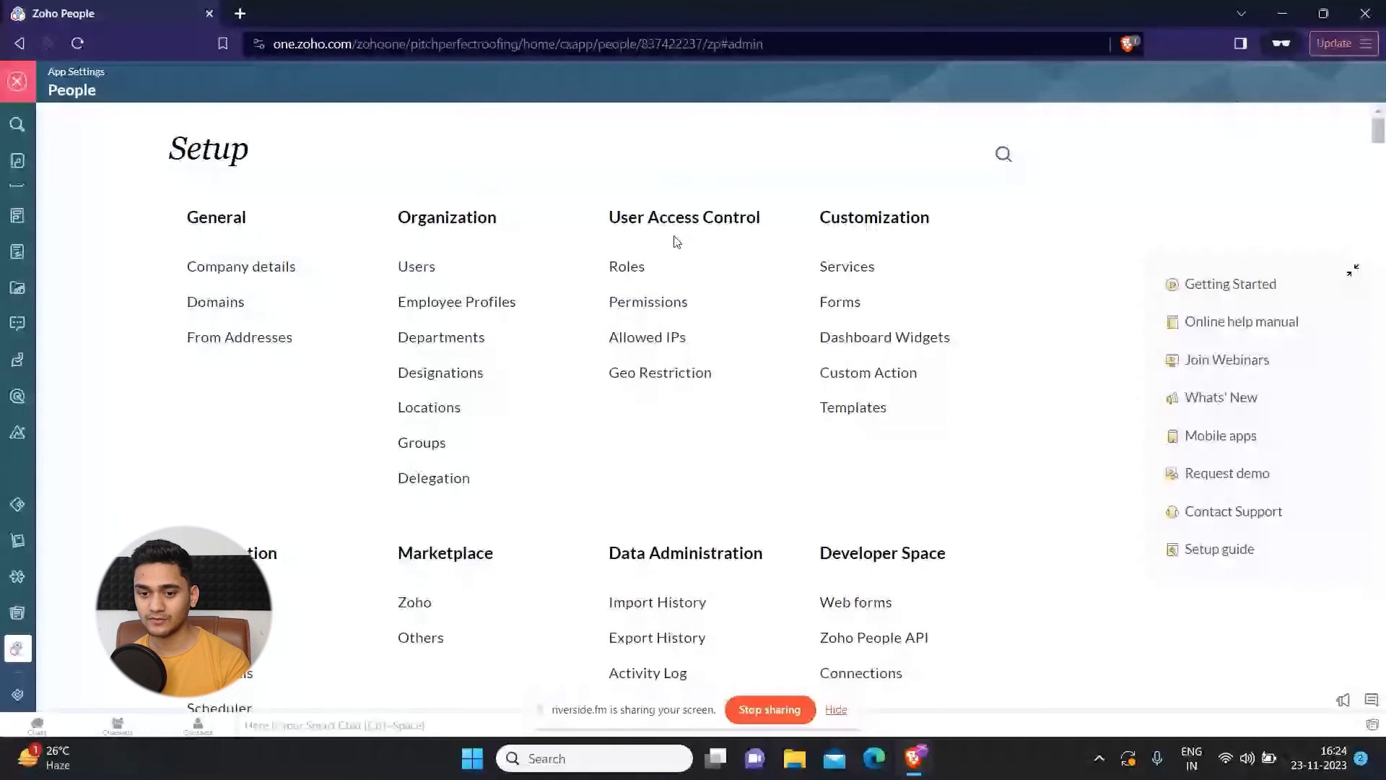
Scroll through the Setup settings, then leave Setup for the empty Announcements feed
scroll(677, 241, "down", 2)
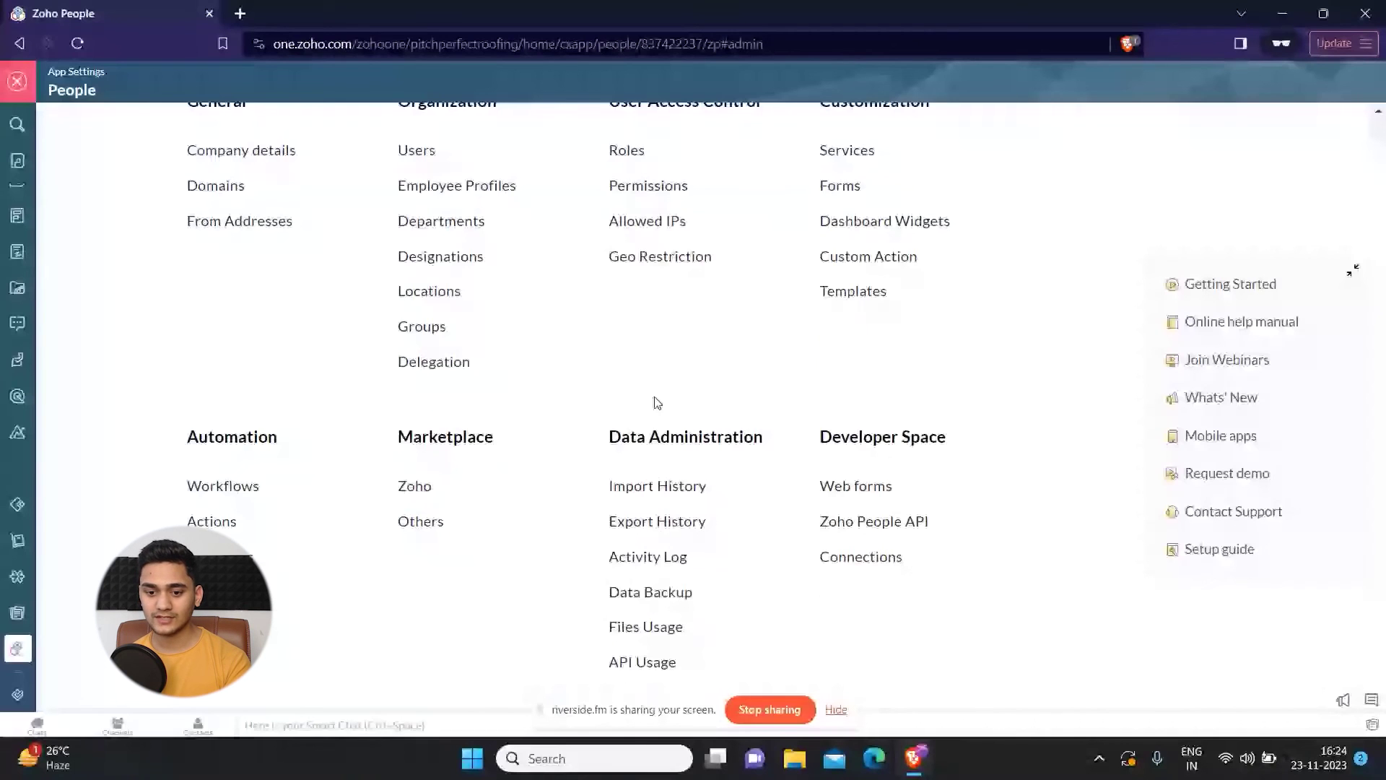
key("Escape")
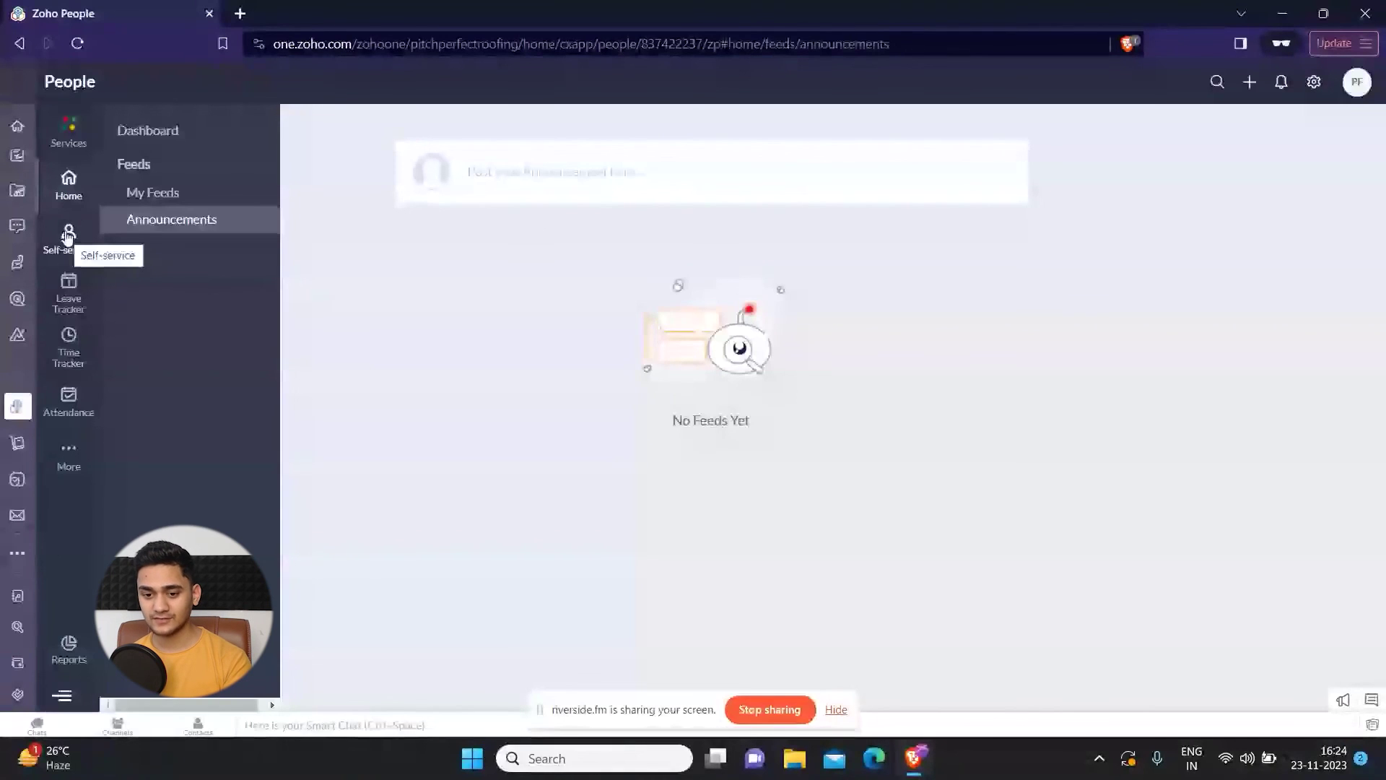